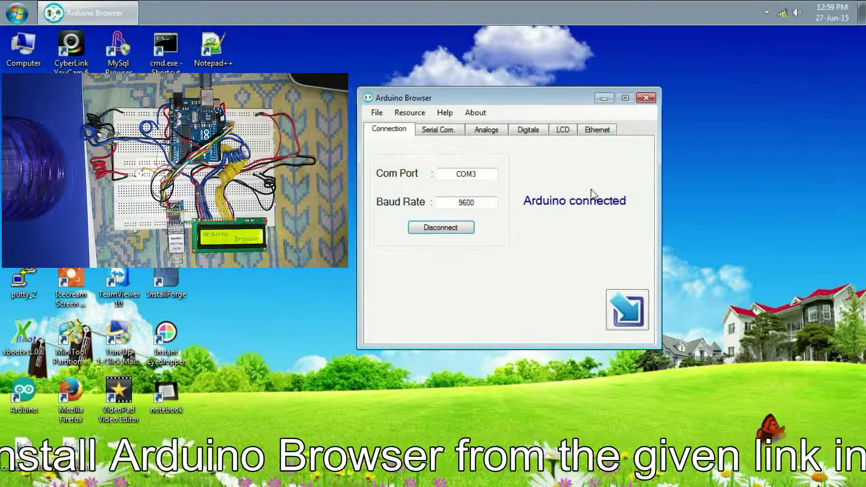
- Clear the LCD, re-enter the end of "Browser" in row 2, and print "Arduino" and "Browser" on the two rows
click(562, 131)
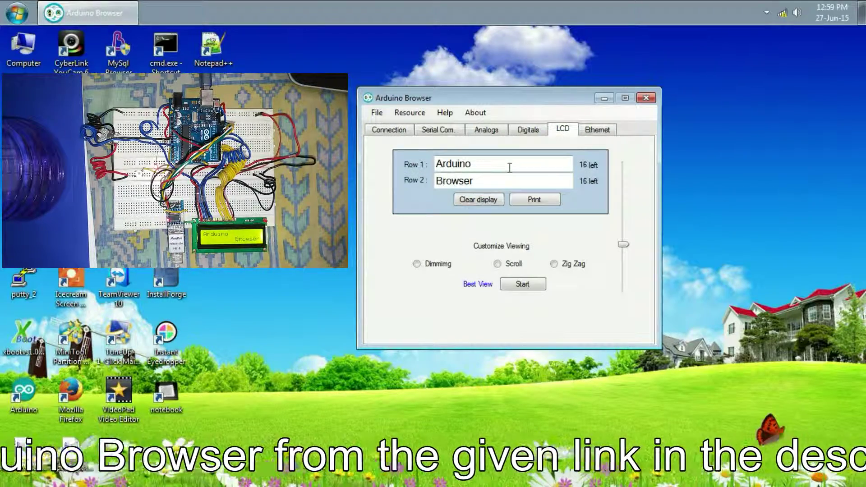
click(496, 206)
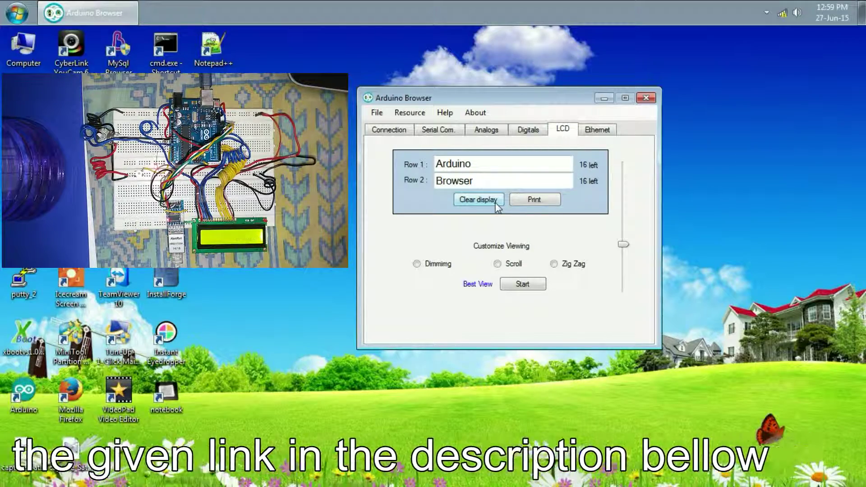
click(490, 164)
click(502, 179)
key(BackSpace)
key(BackSpace)
key(BackSpace)
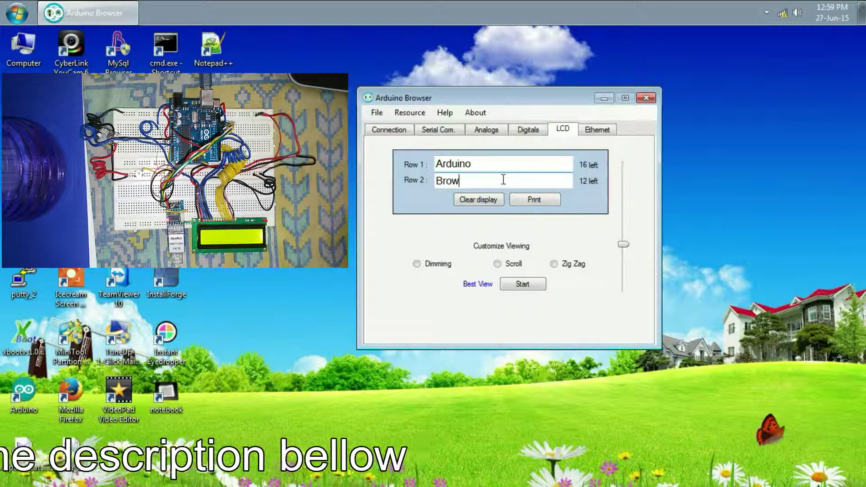
text(ser)
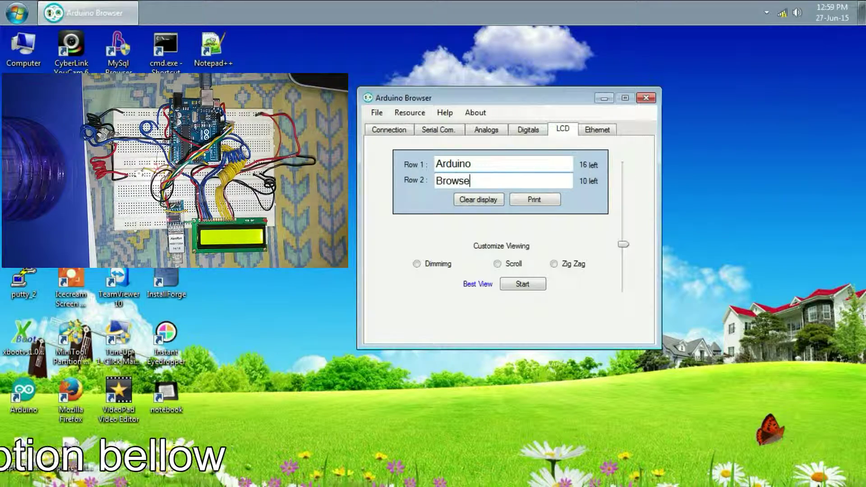
click(530, 201)
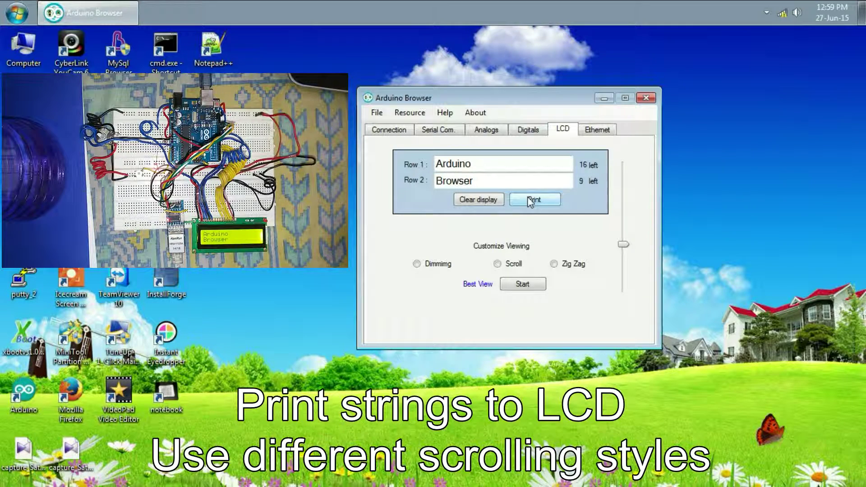
- Run the Scroll viewing effect on the LCD text and stop it
click(497, 264)
click(509, 284)
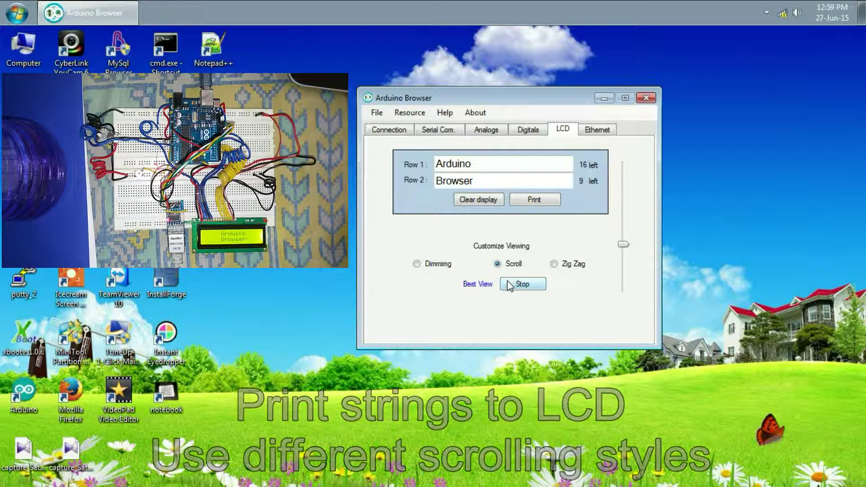
click(510, 284)
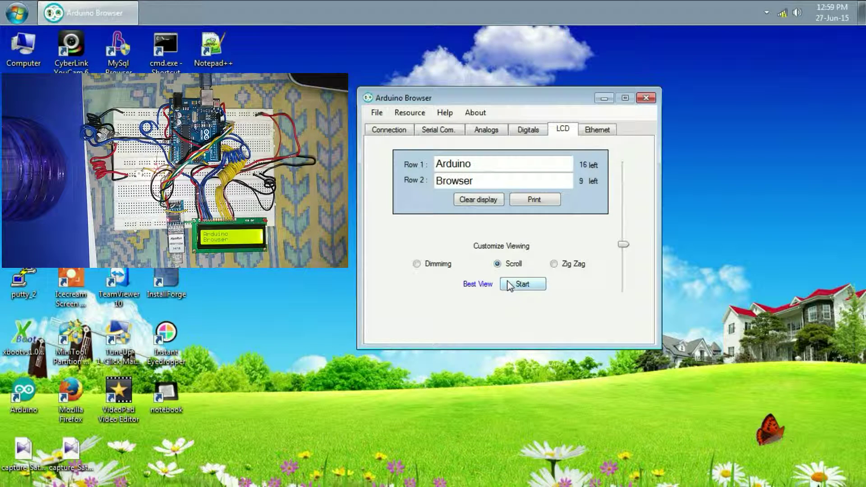
- With Dimming chosen as the viewing style, indent "Browser" in row 2 with leading spaces and reprint both rows on the cleared LCD
click(554, 265)
click(418, 265)
click(439, 185)
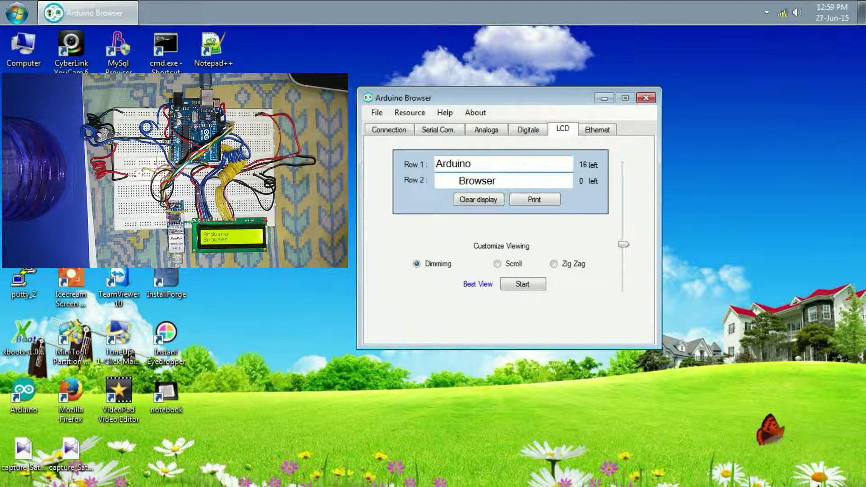
click(478, 201)
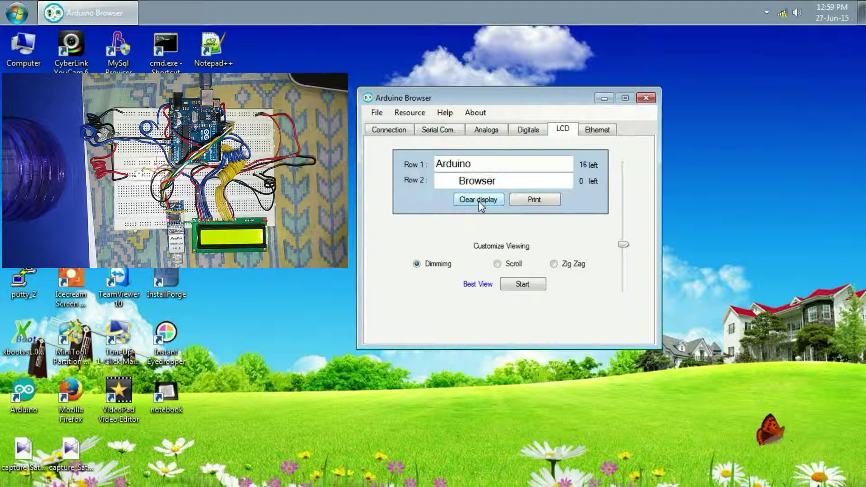
click(551, 203)
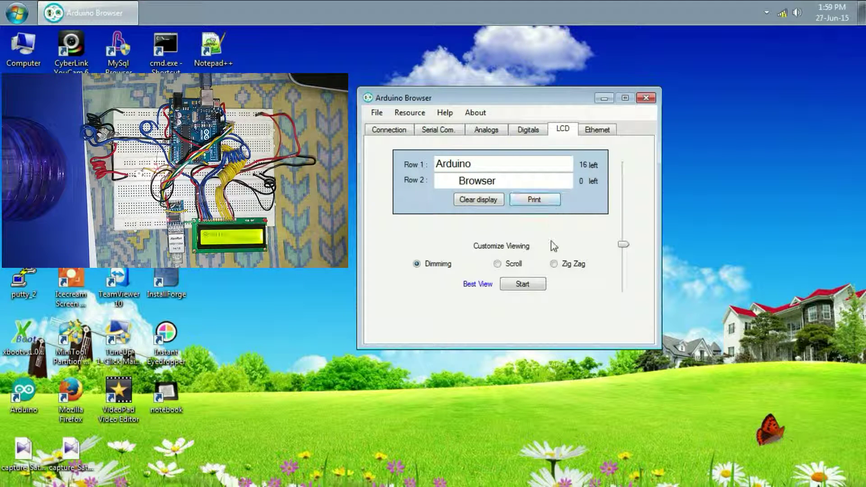
- Run the Dimming viewing effect on the printed LCD text and stop it
click(519, 285)
click(522, 284)
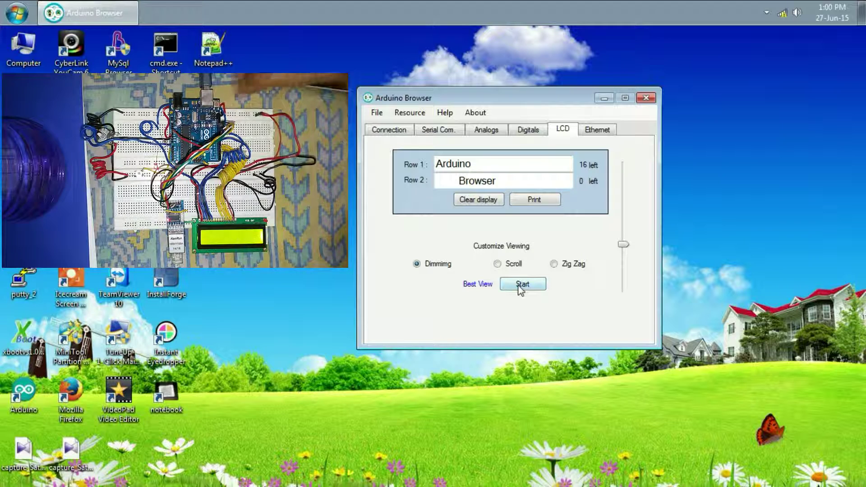
click(520, 285)
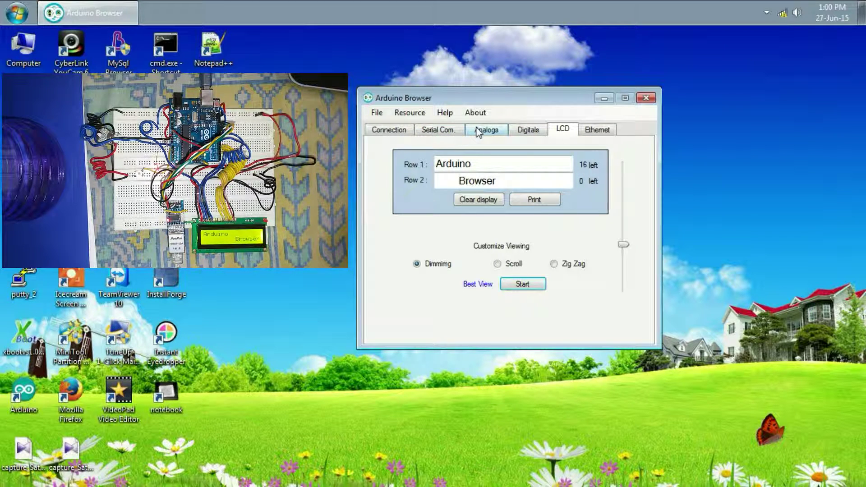
- Listen to the digital button in Momentary mode, change its type to Push, and stop listening
click(540, 131)
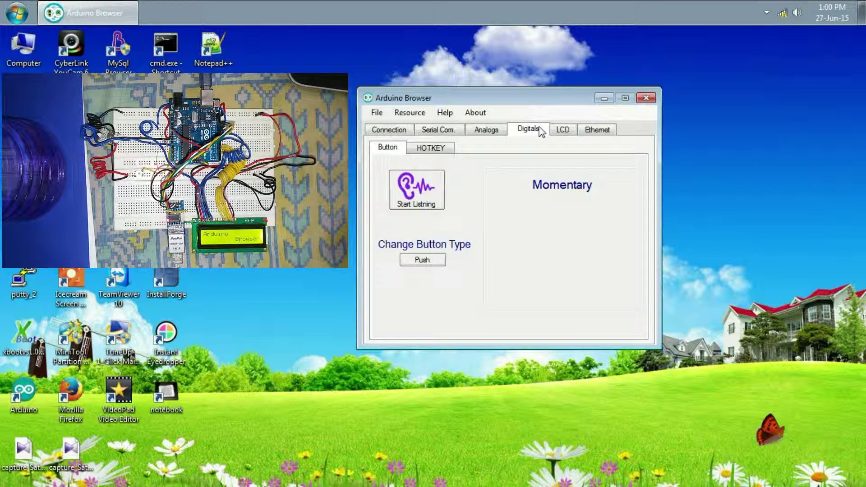
click(434, 188)
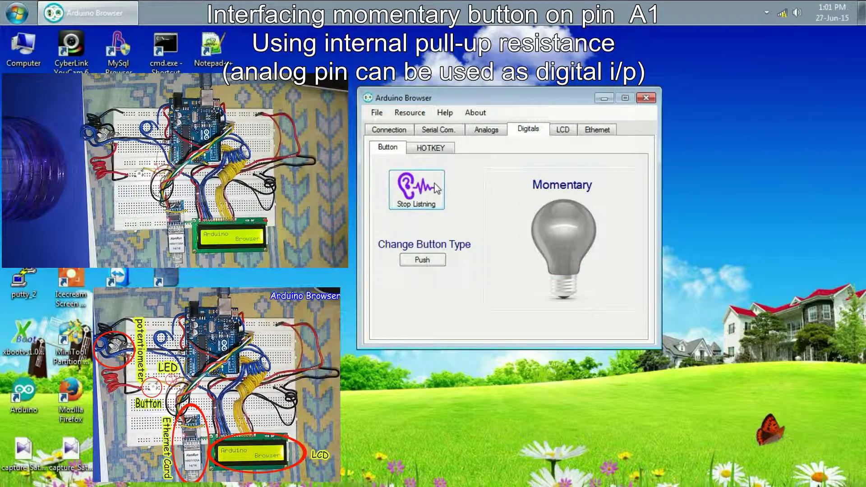
click(441, 261)
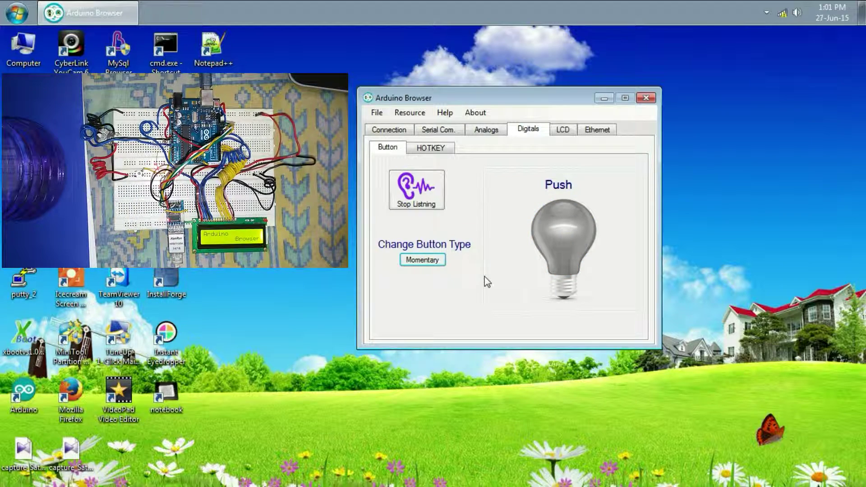
click(415, 196)
- Choose the Police Siren video from the Movies folder on drive E: as the file for the digital button hotkey
click(443, 147)
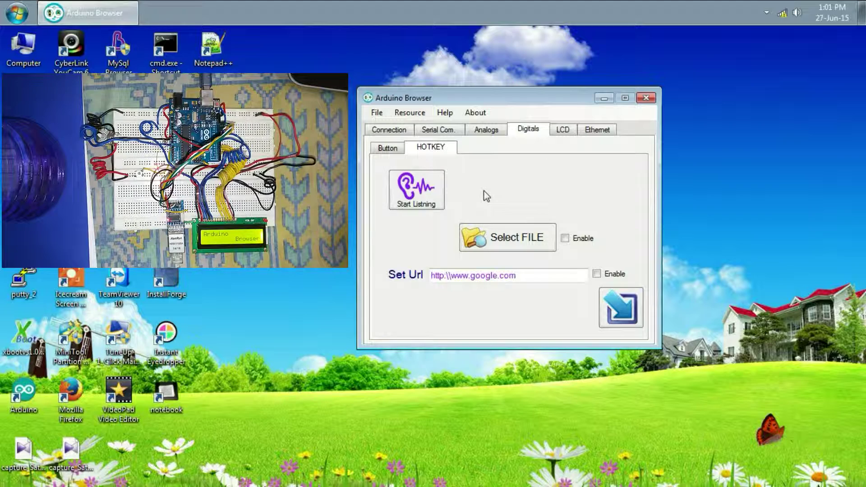
click(519, 234)
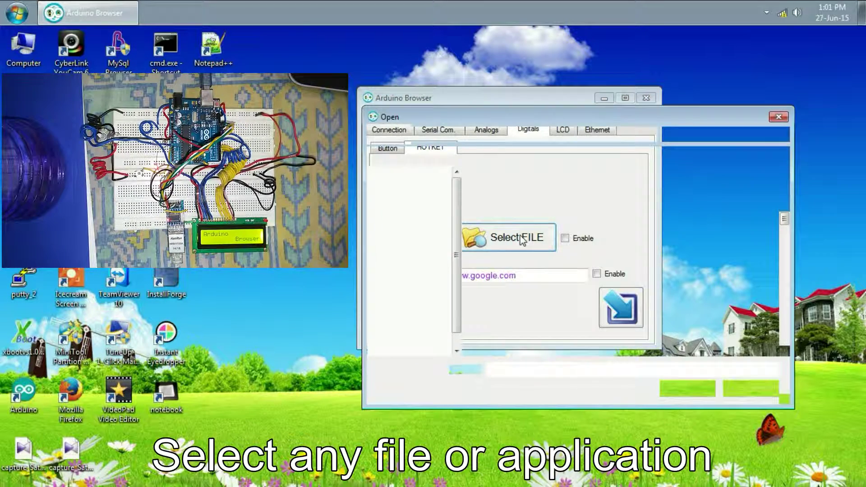
double_click(586, 117)
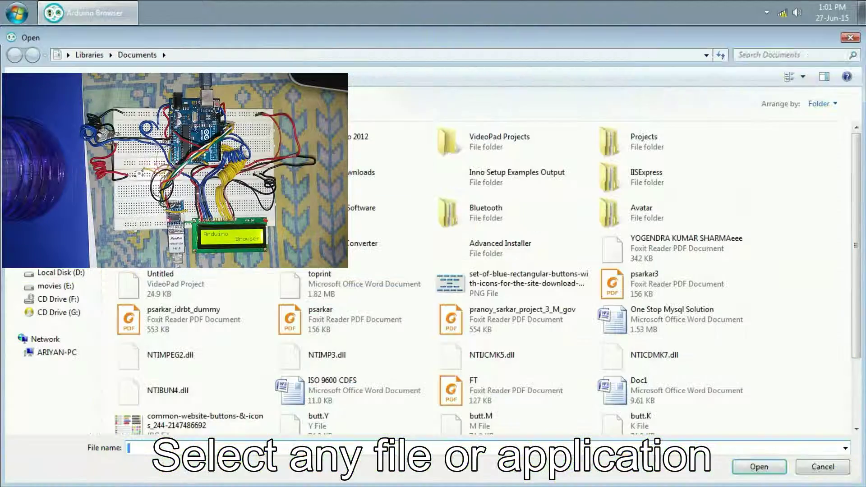
double_click(614, 27)
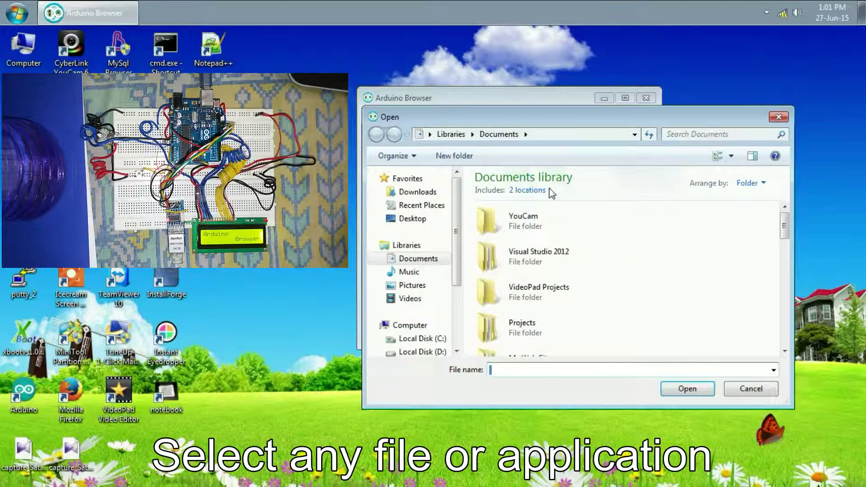
scroll(460, 294, down, 3)
click(417, 266)
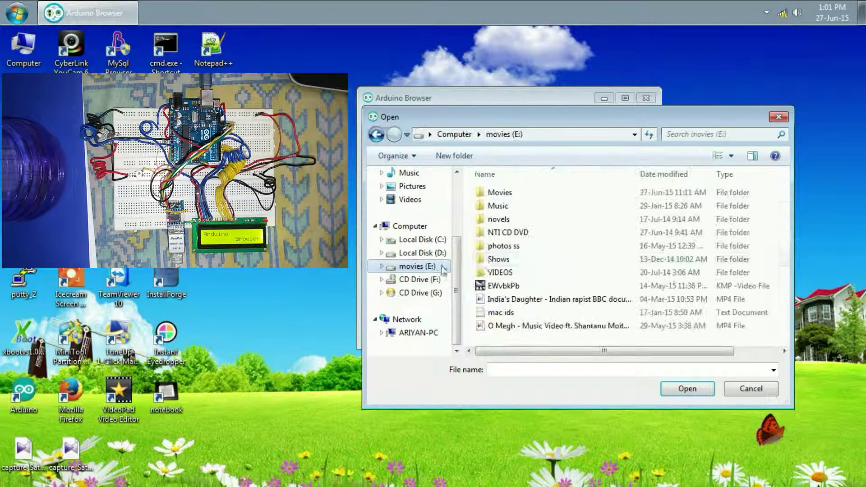
double_click(500, 192)
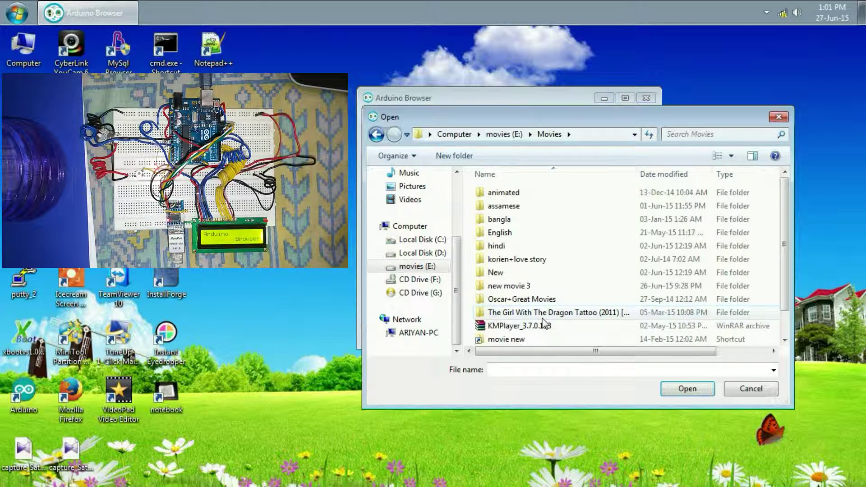
scroll(769, 171, down, 1)
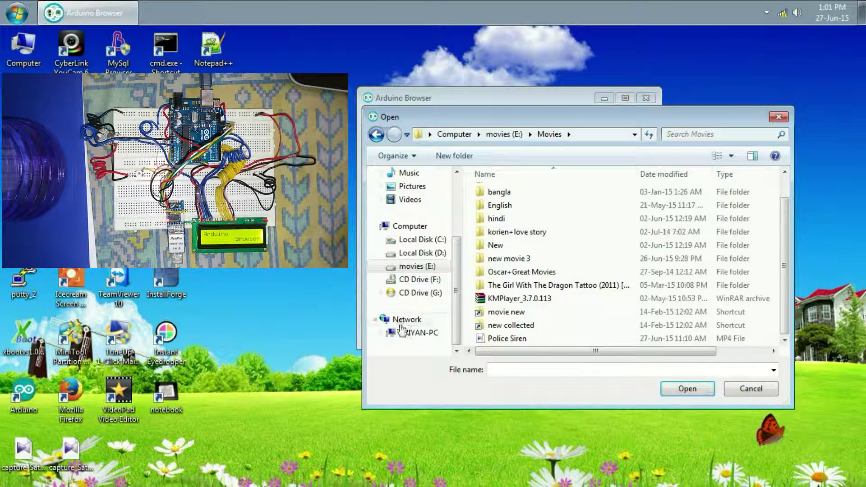
double_click(506, 339)
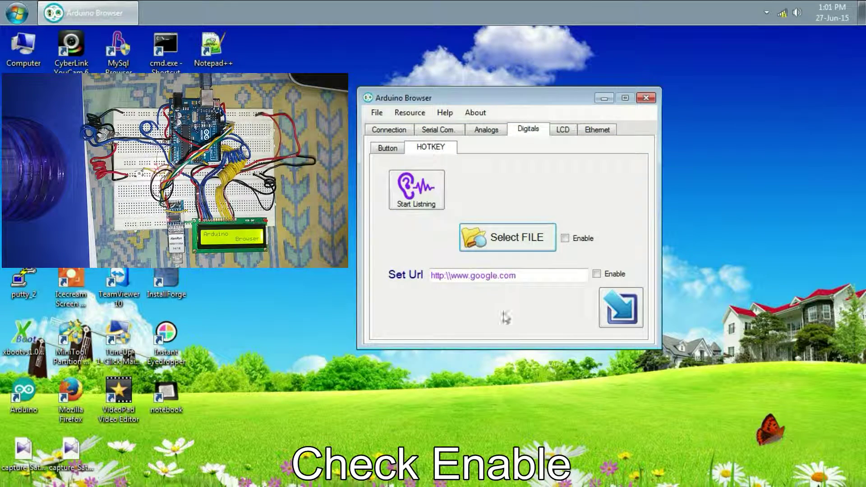
- Enable the file hotkey and start listening for the button, closing the video player once the file has played
click(570, 241)
click(431, 199)
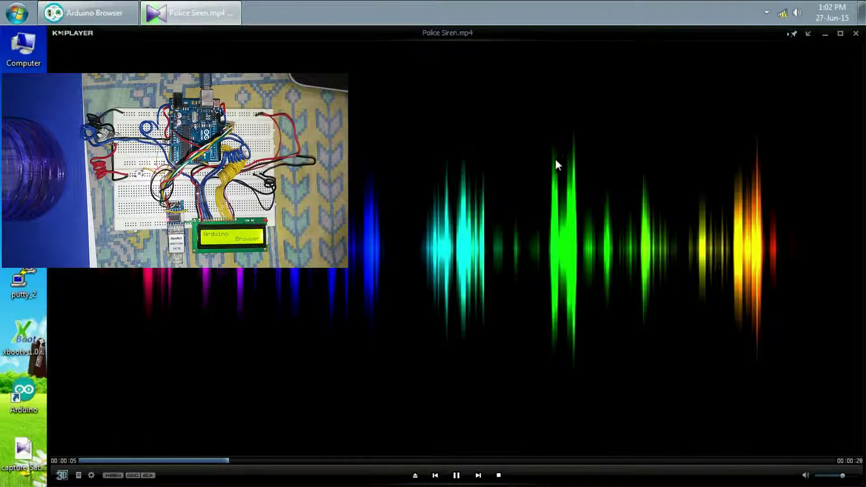
click(855, 33)
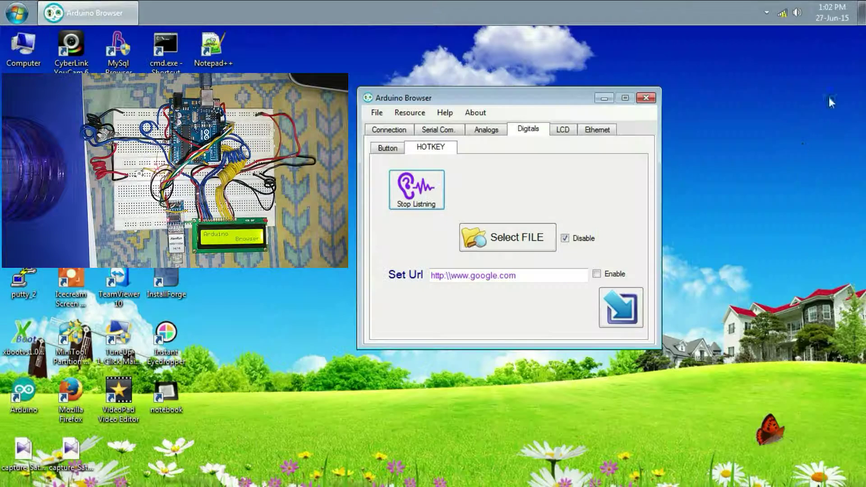
click(564, 238)
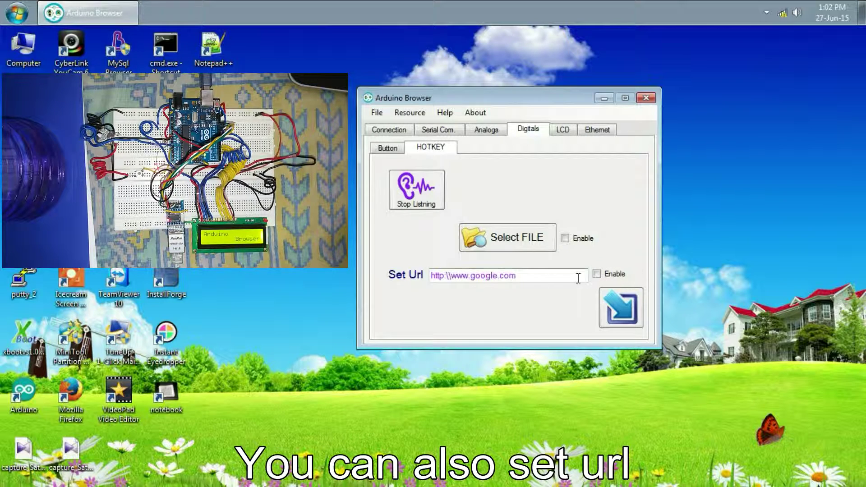
click(560, 276)
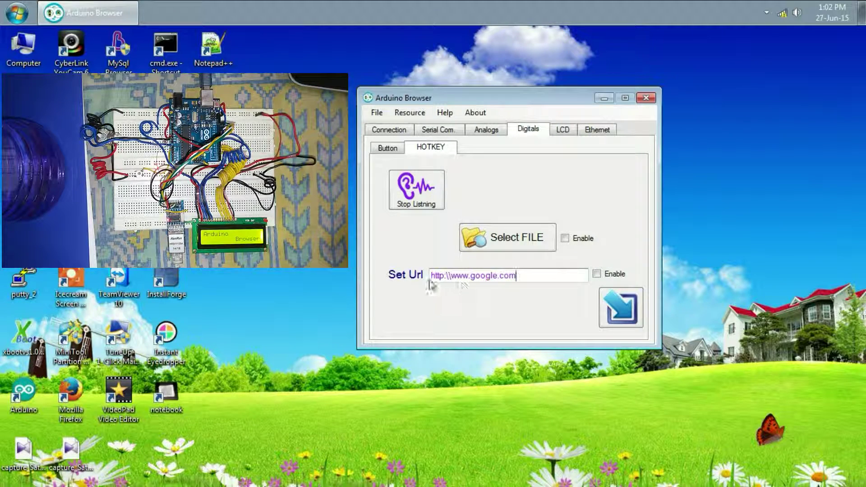
click(597, 274)
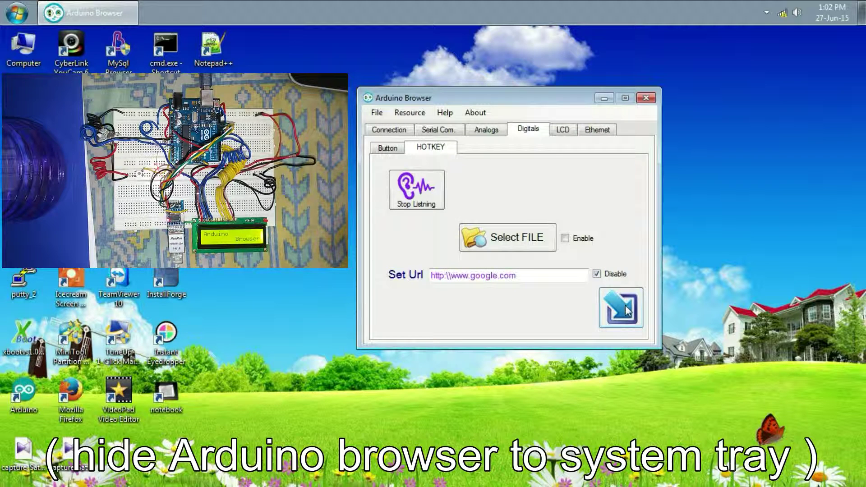
click(627, 310)
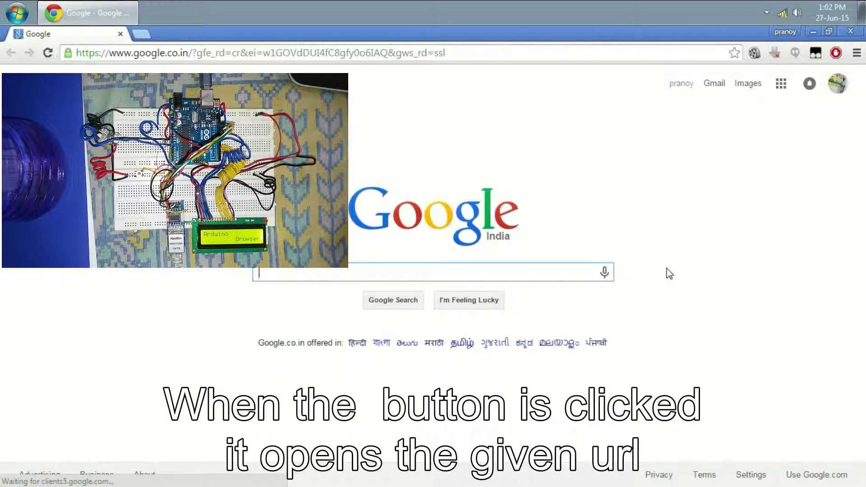
- Restore Arduino Browser from the system tray, and turn off both hotkey listening and the URL hotkey
click(767, 13)
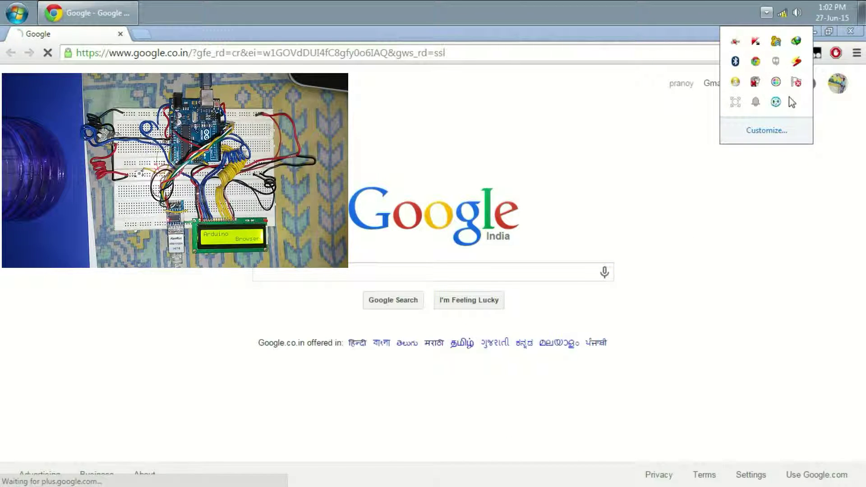
click(775, 102)
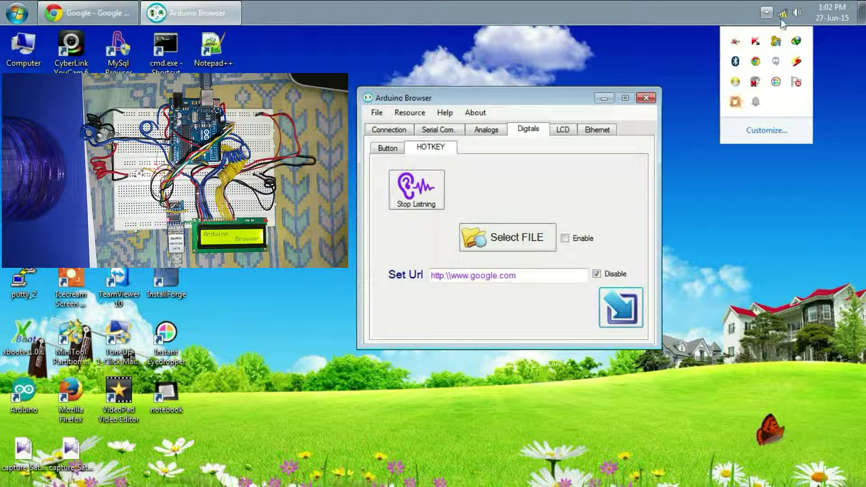
click(768, 12)
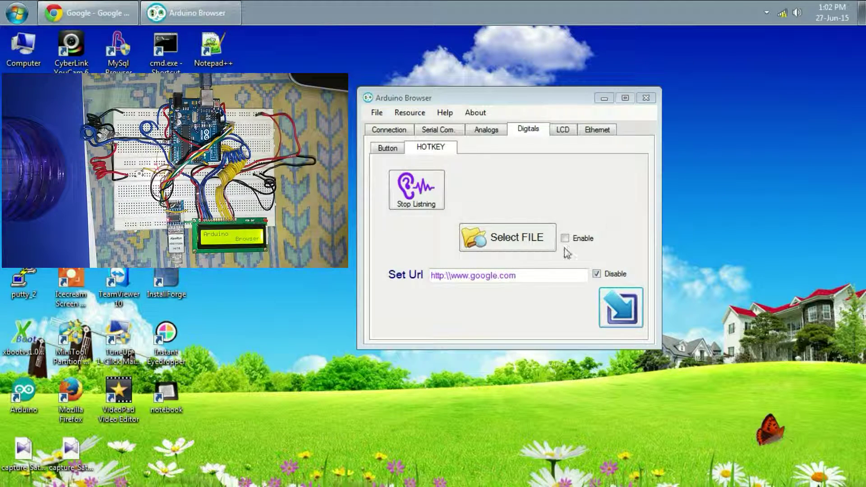
click(423, 193)
click(598, 276)
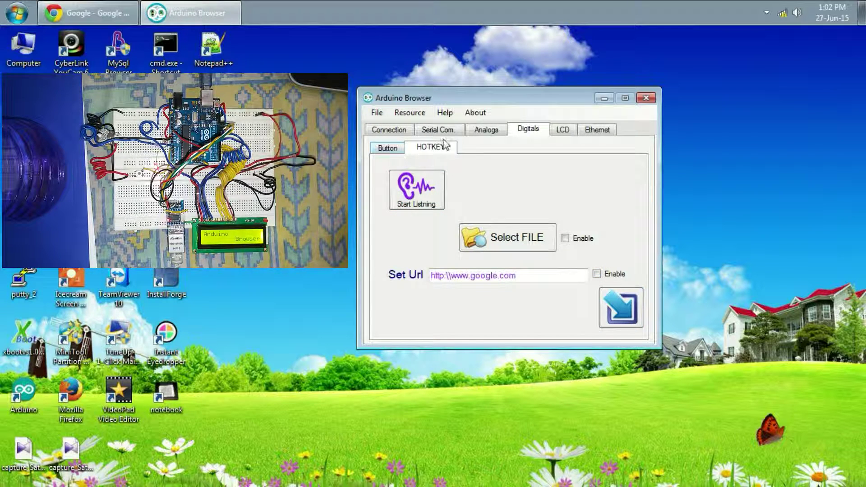
- Set the analog brightness value of the LED on pin 9 to 71 and update it
click(488, 132)
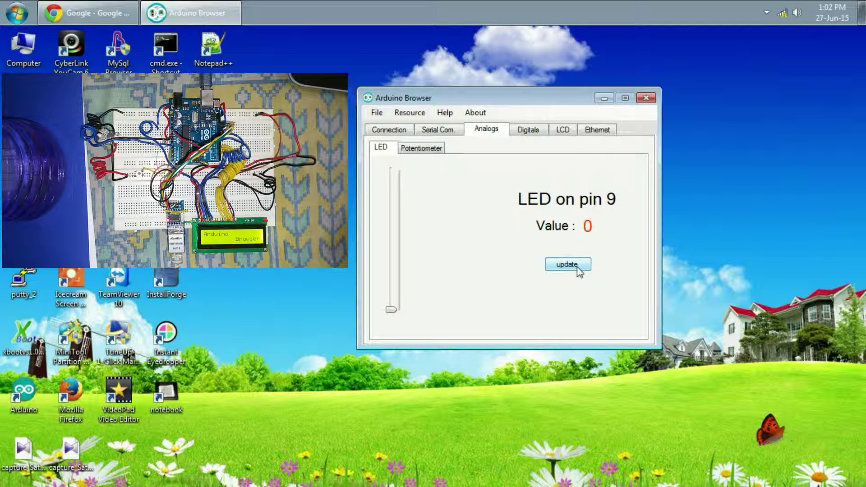
click(437, 151)
click(388, 150)
drag(391, 311, 391, 271)
click(564, 262)
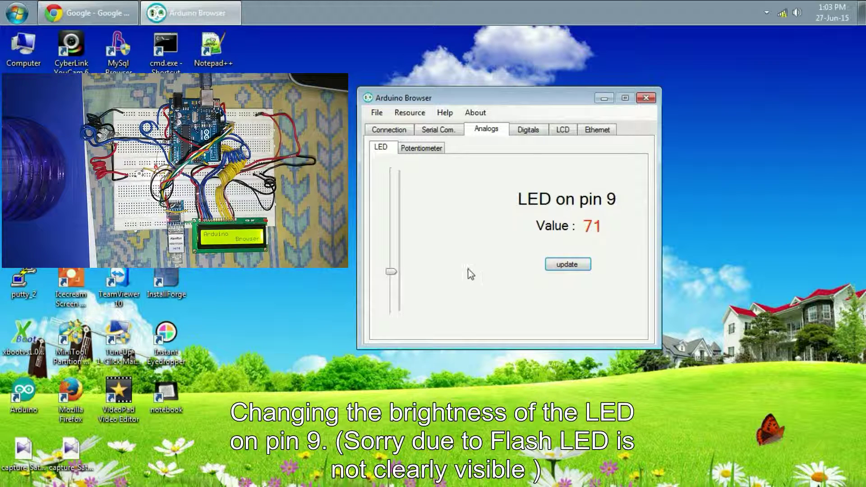
- Raise the brightness value of the LED on pin 9 to 162 and then to 235, updating the LED each time
drag(392, 271, 392, 221)
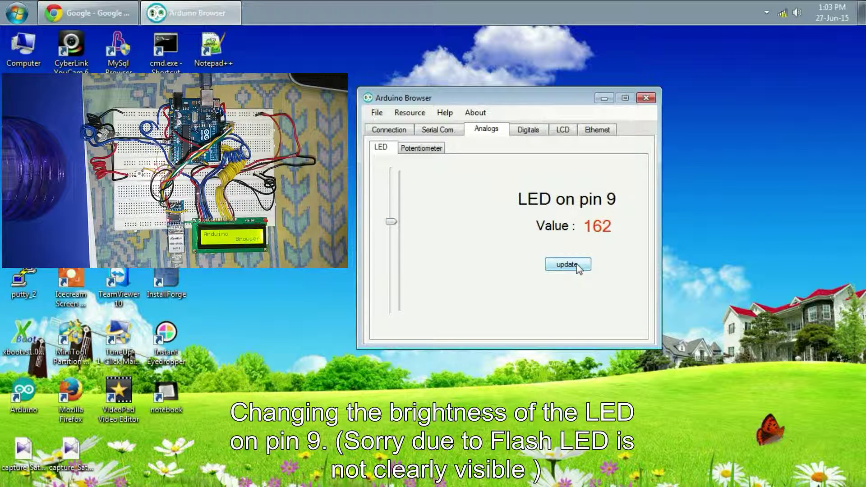
click(576, 265)
drag(392, 222, 395, 183)
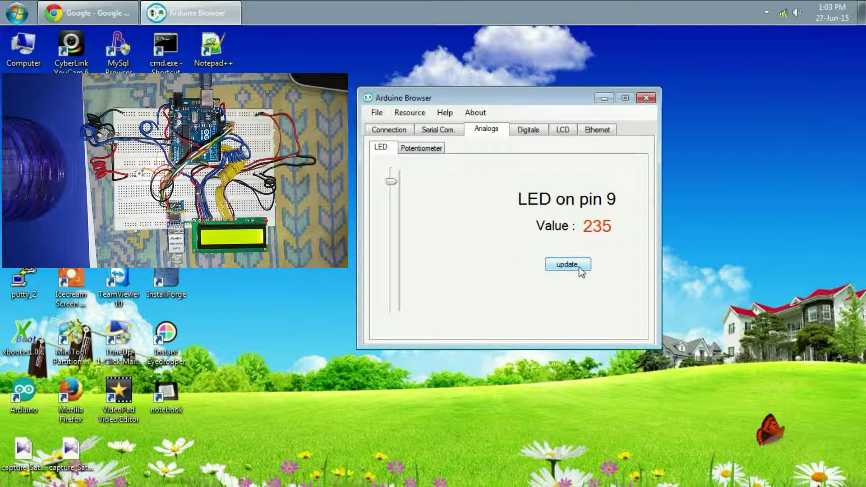
- Listen to the live values of the potentiometer on pin A0, and stop listening after reading them
click(424, 151)
click(383, 146)
click(423, 152)
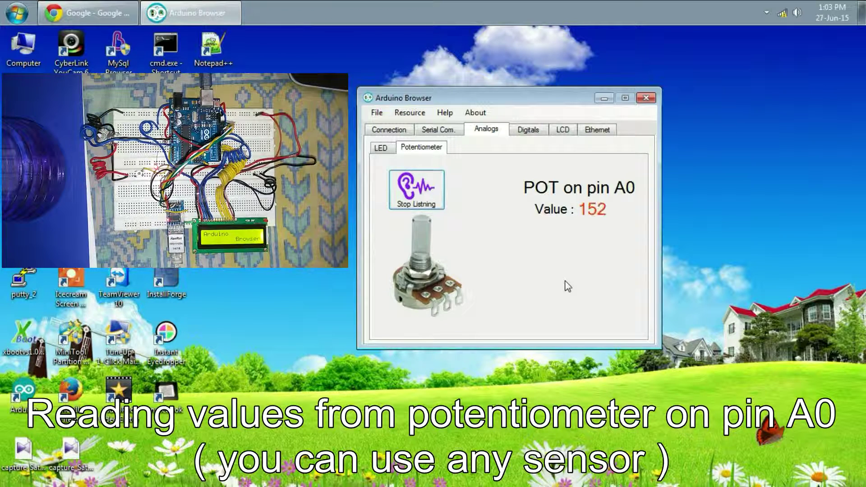
click(426, 203)
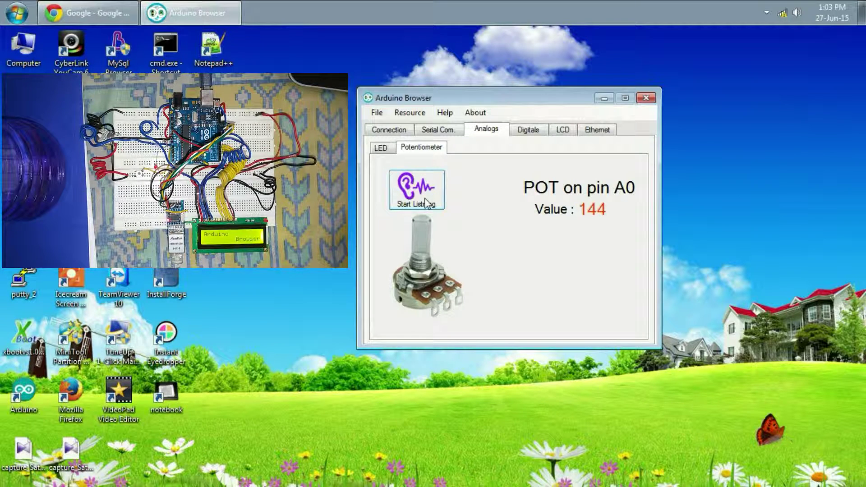
- Look through the LED, potentiometer, button, hotkey and LCD controls, and open the Ethernet webserver settings
click(383, 149)
click(414, 149)
click(523, 133)
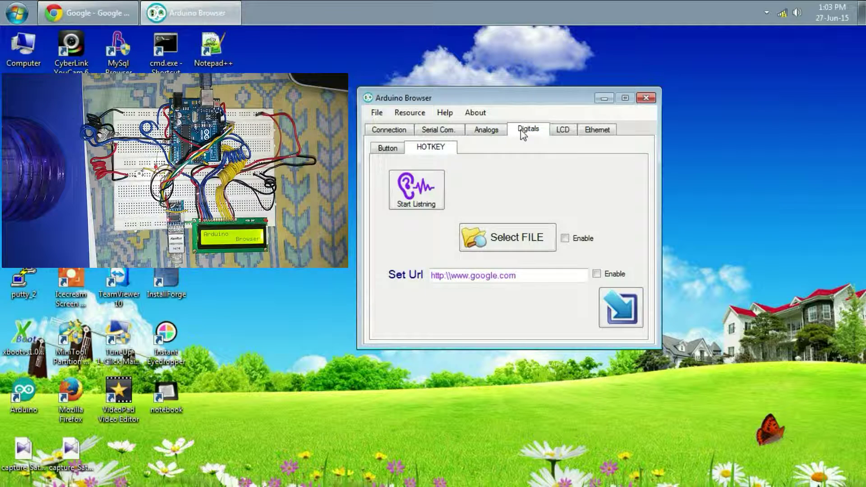
click(388, 149)
click(435, 147)
click(556, 135)
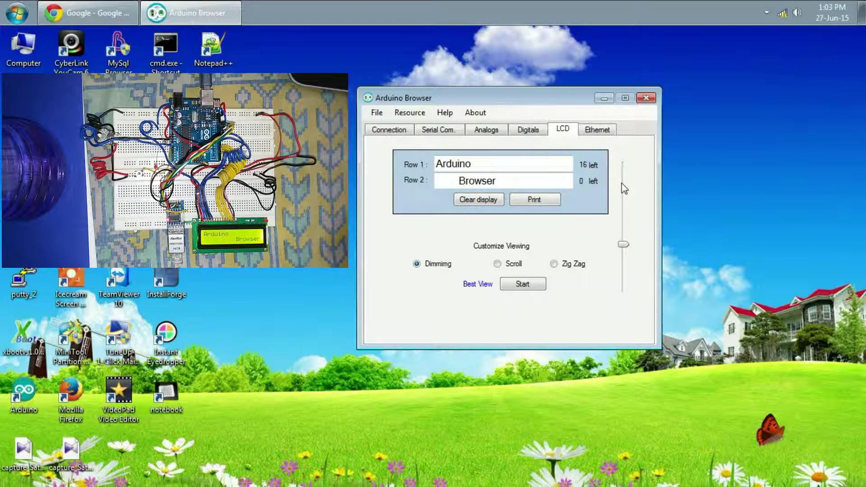
click(603, 132)
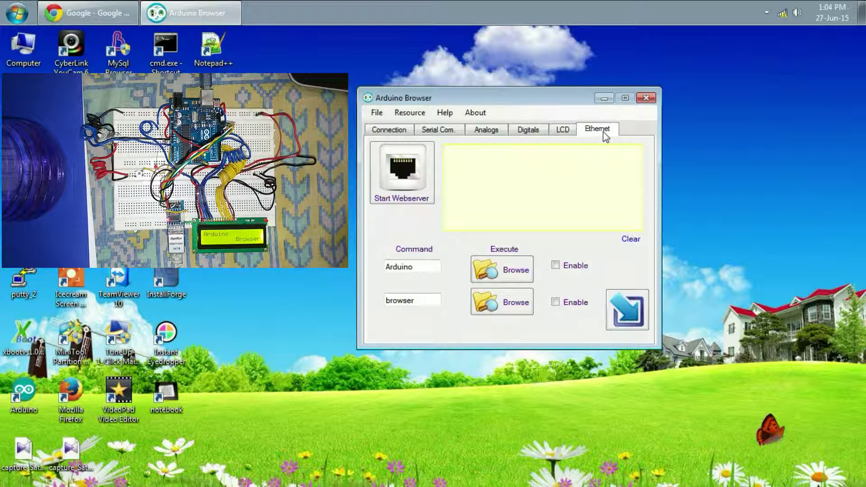